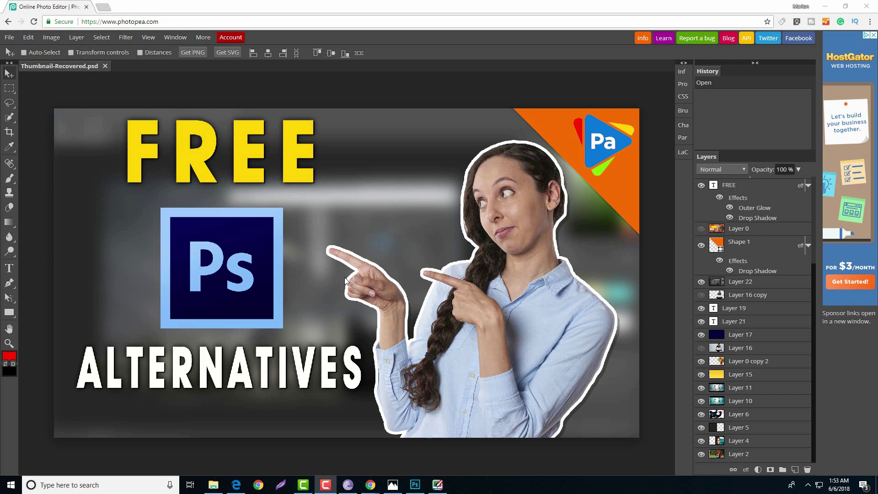
Show Photopea's Export as formats, including WEBP, BMP, PPM, TIFF and DDS under More
{"action": "left_click", "coordinate": [9, 37]}
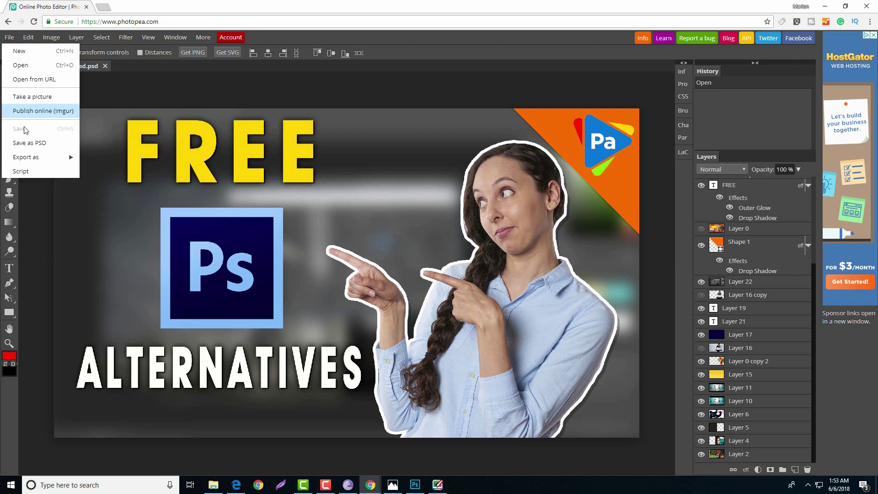
{"action": "mouse_move", "coordinate": [47, 160]}
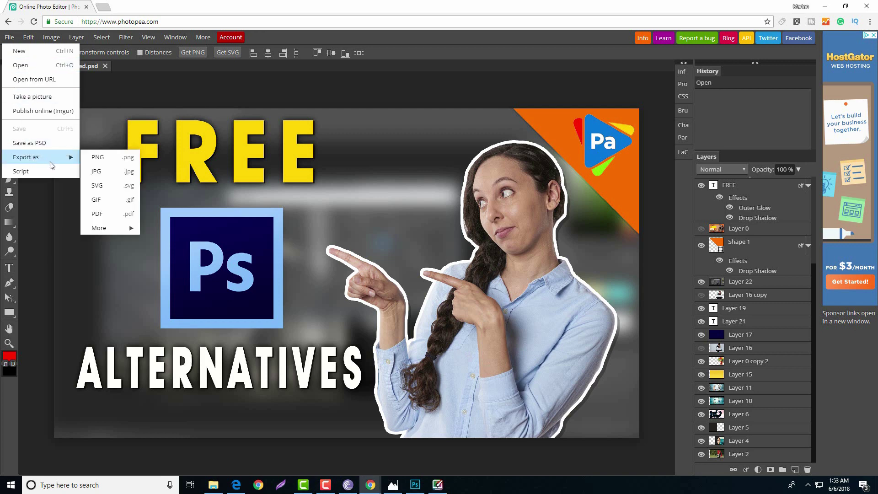
{"action": "mouse_move", "coordinate": [101, 232]}
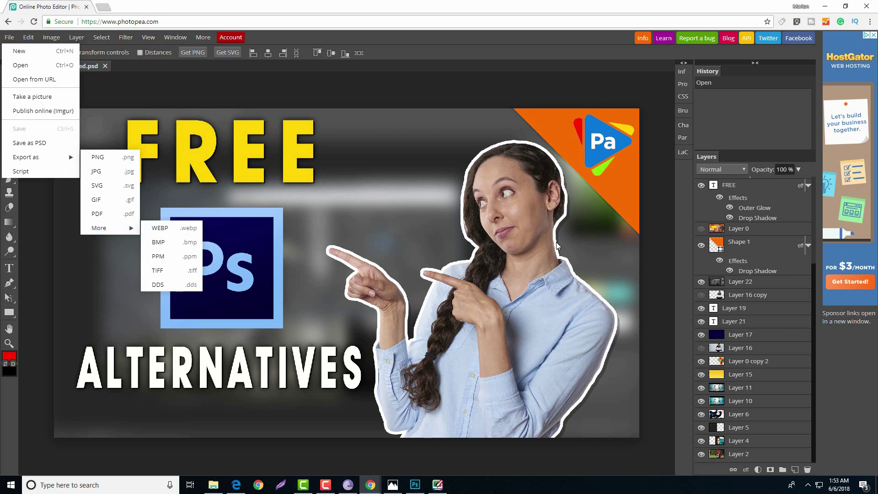
{"action": "left_click", "coordinate": [814, 246]}
Dismiss the export menu and reveal the layer effects list, Blending Options through Drop Shadow
{"action": "left_click", "coordinate": [814, 242]}
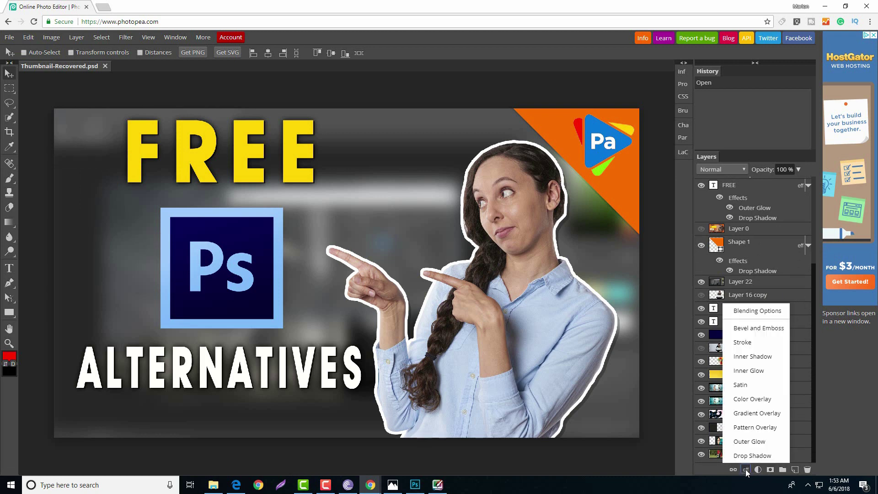
{"action": "mouse_move", "coordinate": [755, 469]}
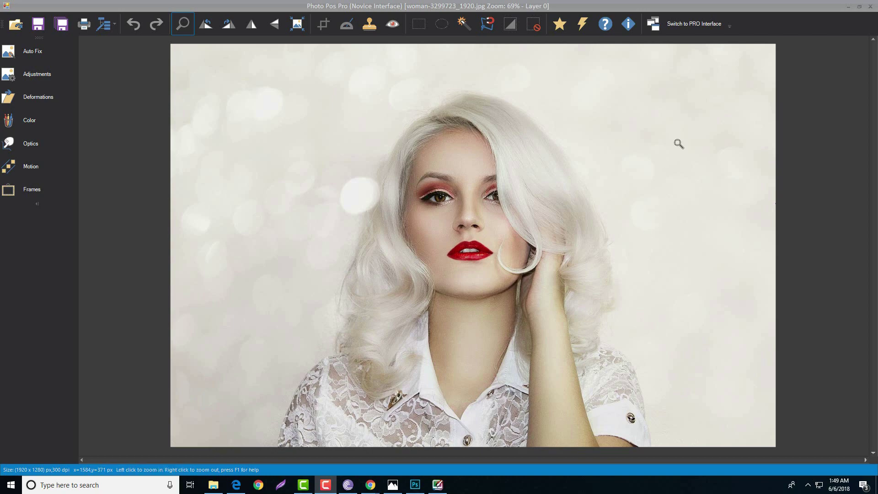
Move Photo Pos Pro from the Novice Interface to the PRO Interface for the woman portrait
{"action": "left_click", "coordinate": [716, 27]}
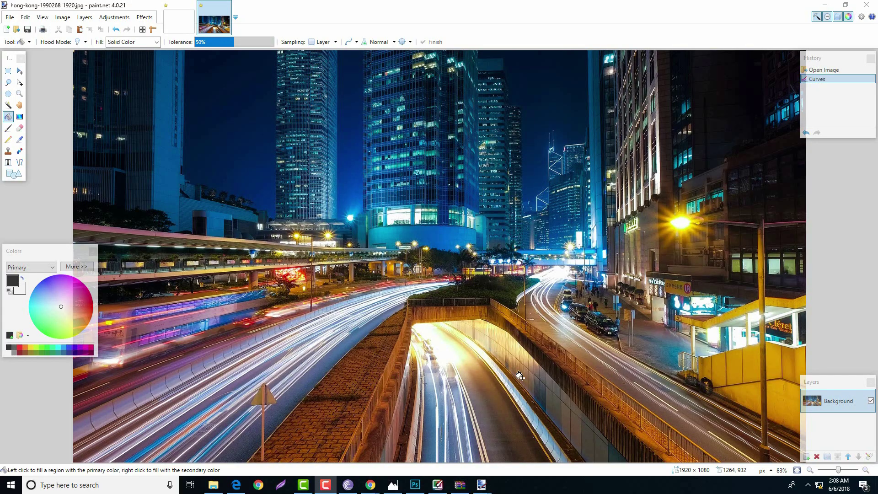
Apply a Curves adjustment with two control points to brighten highlights and darken shadows
{"action": "left_click", "coordinate": [122, 19]}
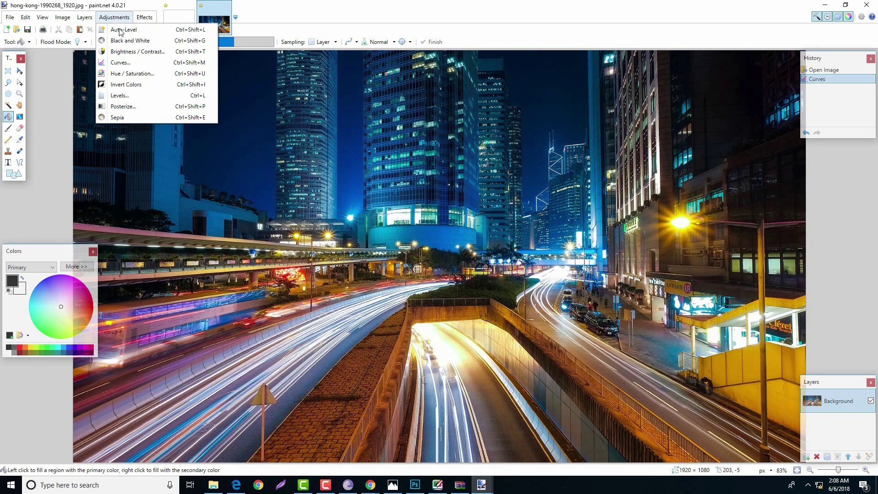
{"action": "left_click", "coordinate": [114, 62]}
{"action": "left_click_drag", "start_coordinate": [439, 243], "coordinate": [461, 206]}
{"action": "mouse_move", "coordinate": [419, 245]}
{"action": "left_mouse_down"}
{"action": "mouse_move", "coordinate": [420, 238]}
{"action": "mouse_move", "coordinate": [424, 246]}
{"action": "left_mouse_up"}
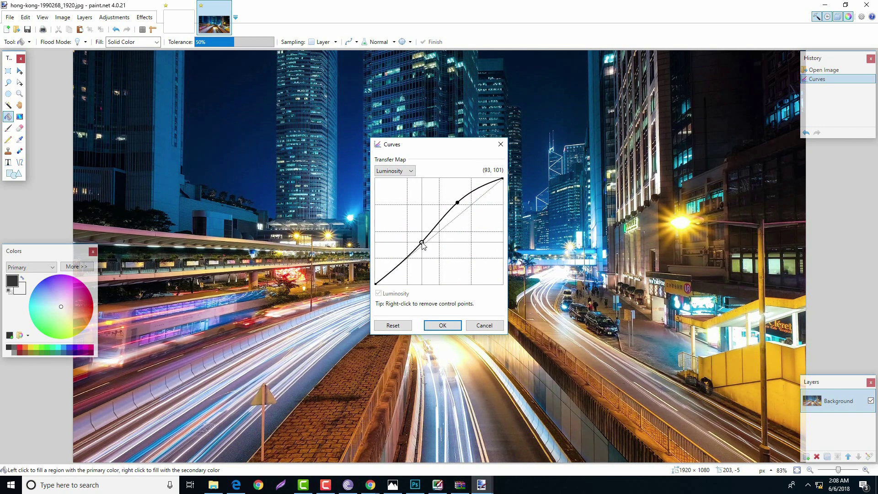
{"action": "left_click", "coordinate": [437, 328]}
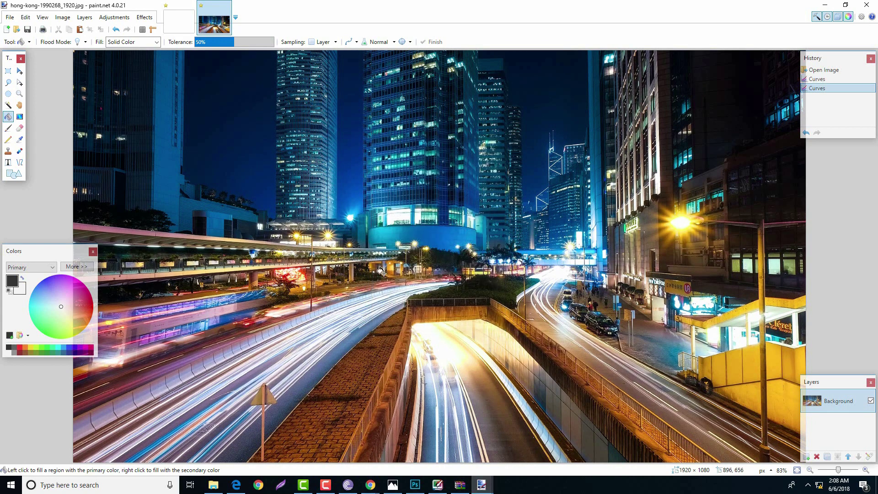
Apply a Hue / Saturation adjustment with hue set to 12
{"action": "left_click", "coordinate": [113, 21]}
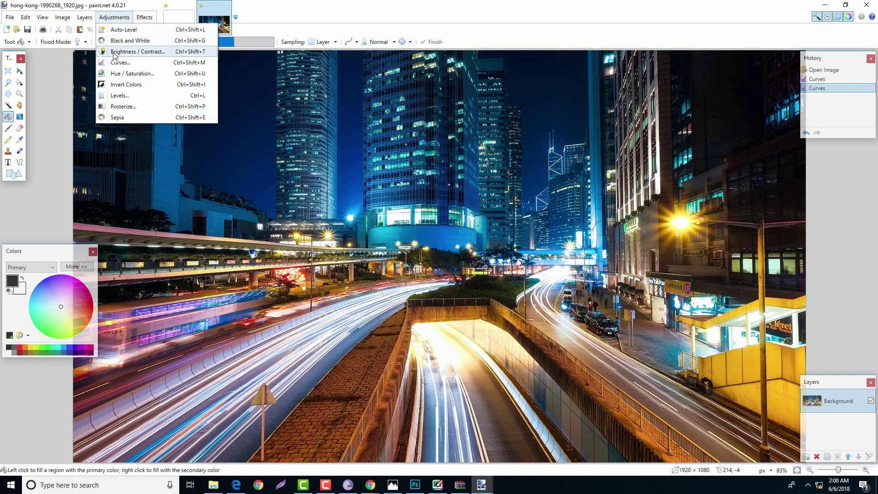
{"action": "left_click", "coordinate": [132, 73]}
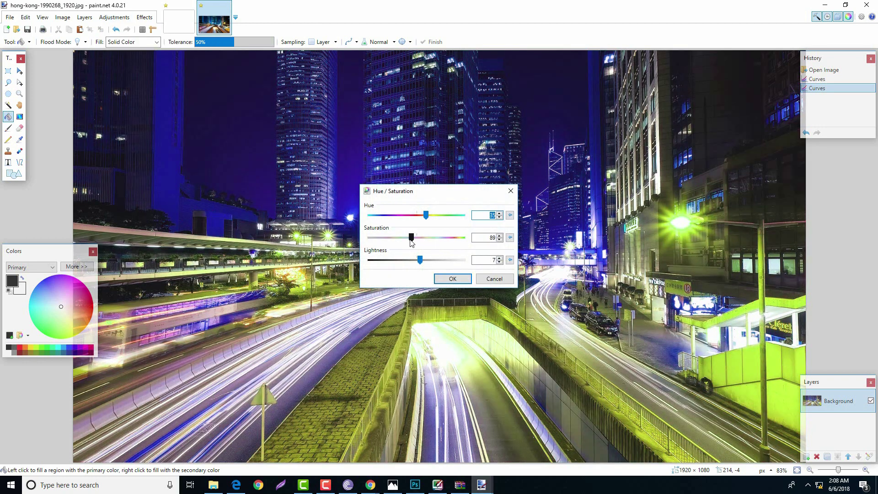
{"action": "left_click_drag", "start_coordinate": [426, 215], "coordinate": [419, 216]}
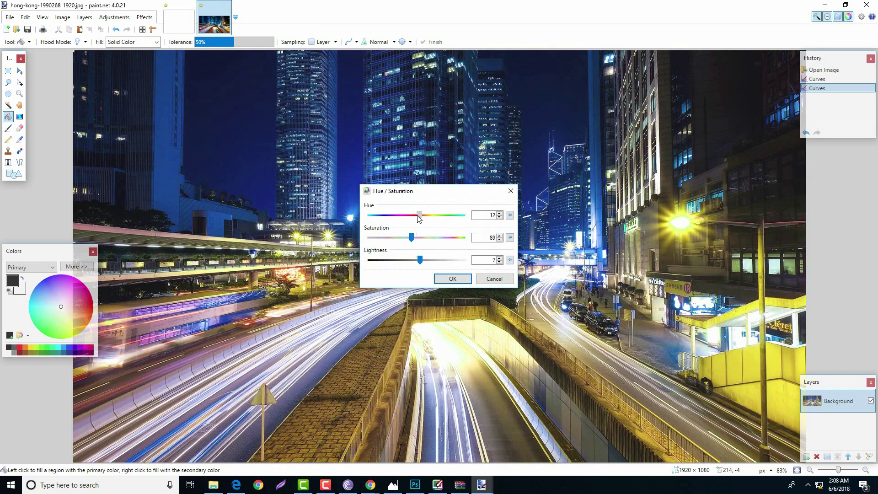
{"action": "left_click", "coordinate": [459, 279]}
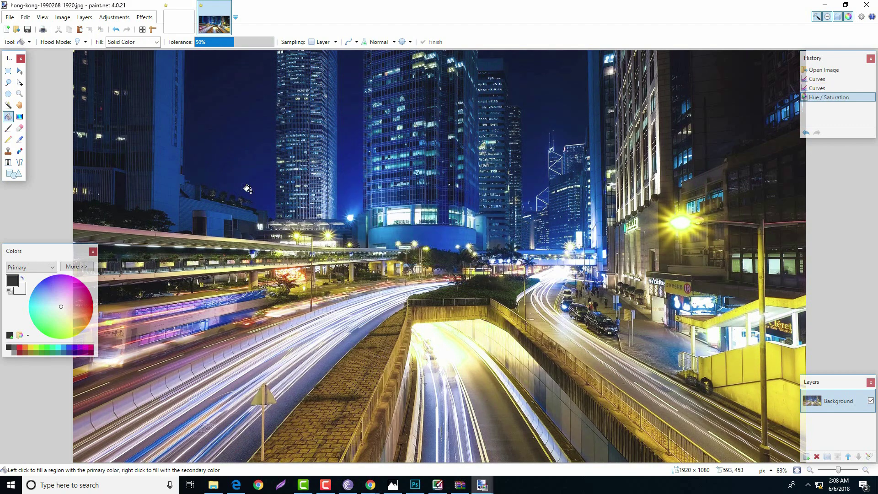
{"action": "left_click", "coordinate": [10, 72]}
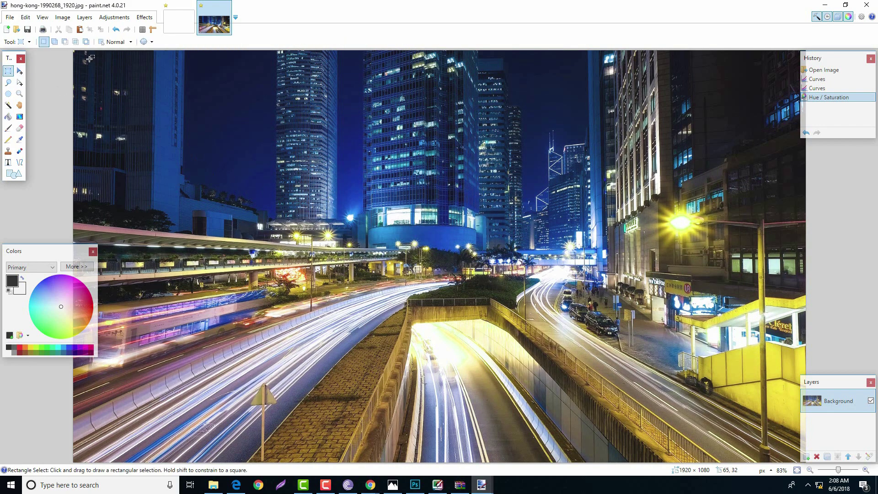
Fill a 1920 × 165 band across the image top with black on a new Layer 2
{"action": "left_click_drag", "start_coordinate": [75, 53], "coordinate": [807, 113]}
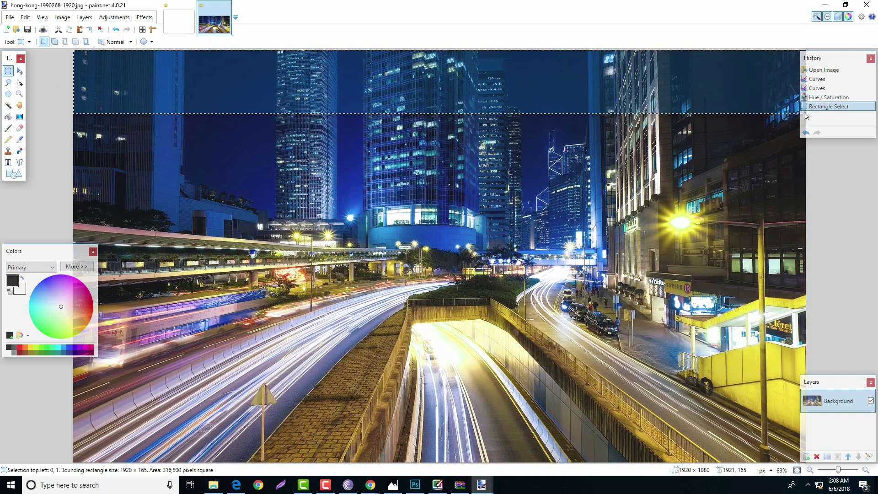
{"action": "left_click", "coordinate": [84, 17]}
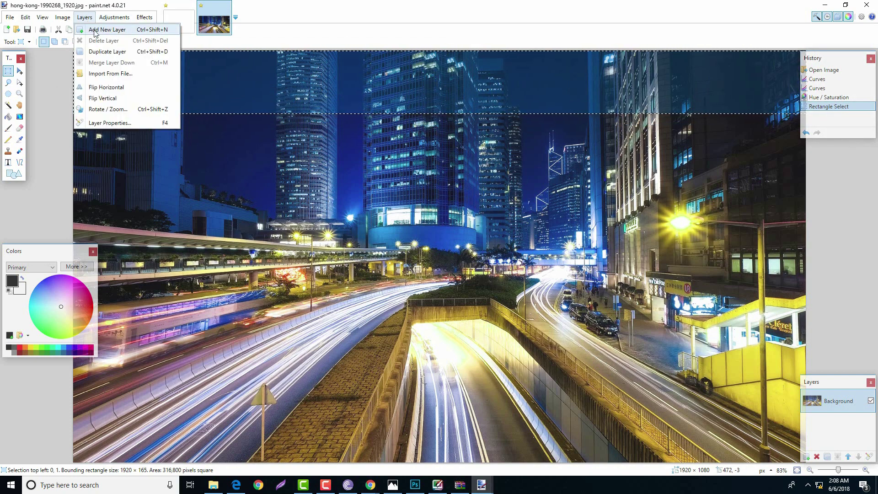
{"action": "left_click", "coordinate": [108, 29]}
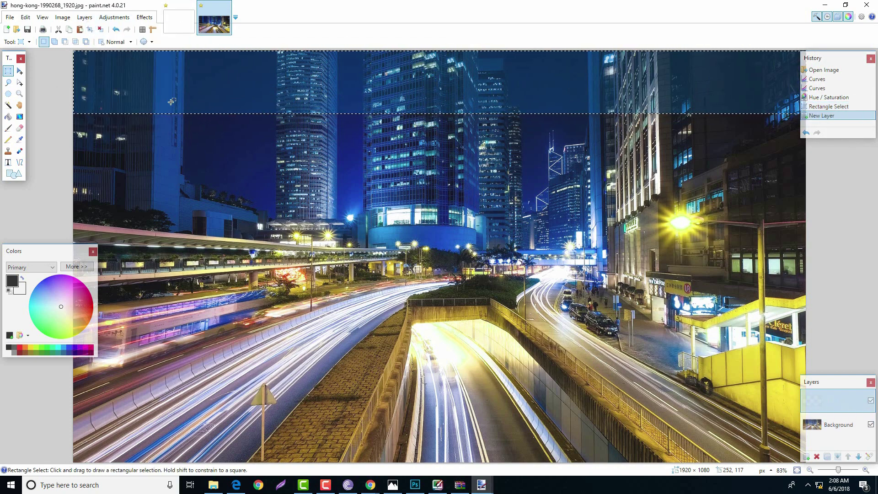
{"action": "left_click", "coordinate": [23, 41]}
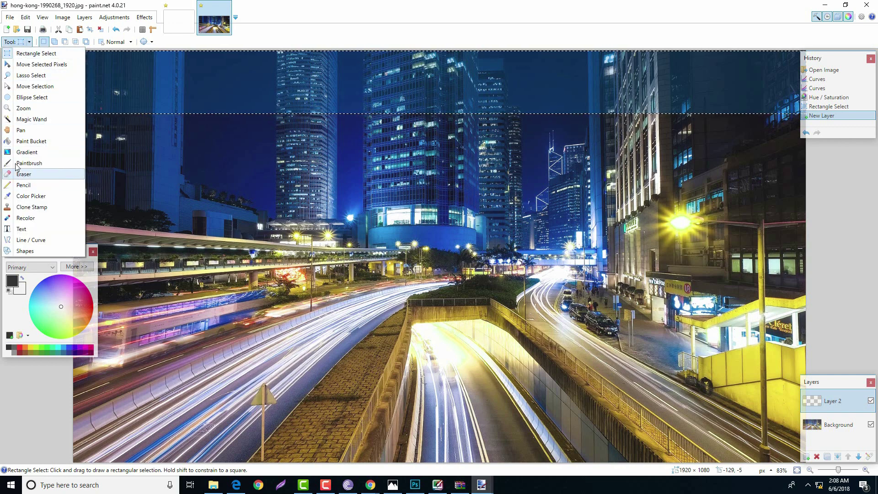
{"action": "left_click", "coordinate": [32, 141]}
{"action": "left_click", "coordinate": [121, 87]}
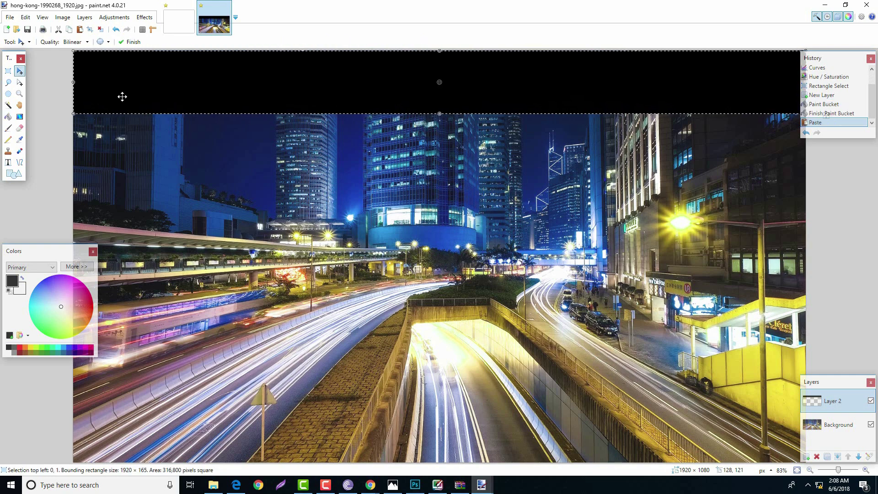
Duplicate the black band to the bottom of the image and deselect
{"action": "key", "text": "ctrl+c"}
{"action": "key", "text": "ctrl+v"}
{"action": "mouse_move", "coordinate": [133, 92]}
{"action": "left_mouse_down"}
{"action": "mouse_move", "coordinate": [139, 429]}
{"action": "mouse_move", "coordinate": [131, 448]}
{"action": "left_mouse_up"}
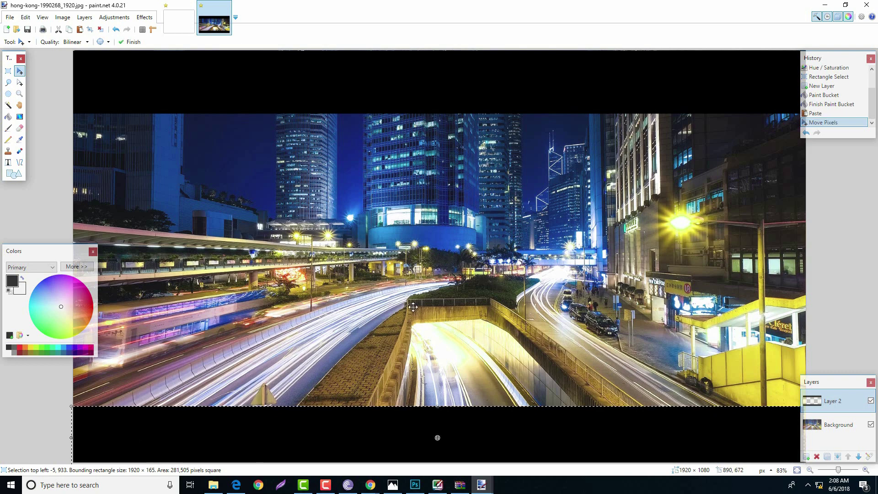
{"action": "key", "text": "ctrl+d"}
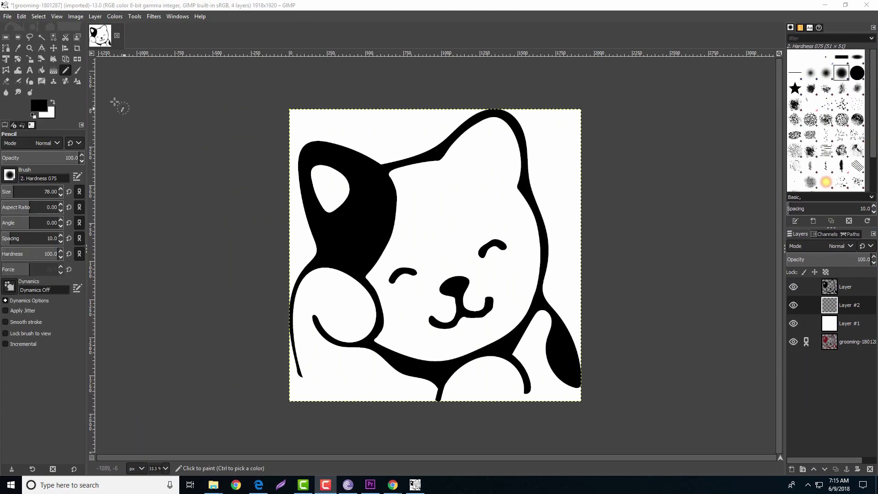
Set the foreground colour to golden yellow deb931 and paint over the cat's head and forehead
{"action": "left_click", "coordinate": [41, 106]}
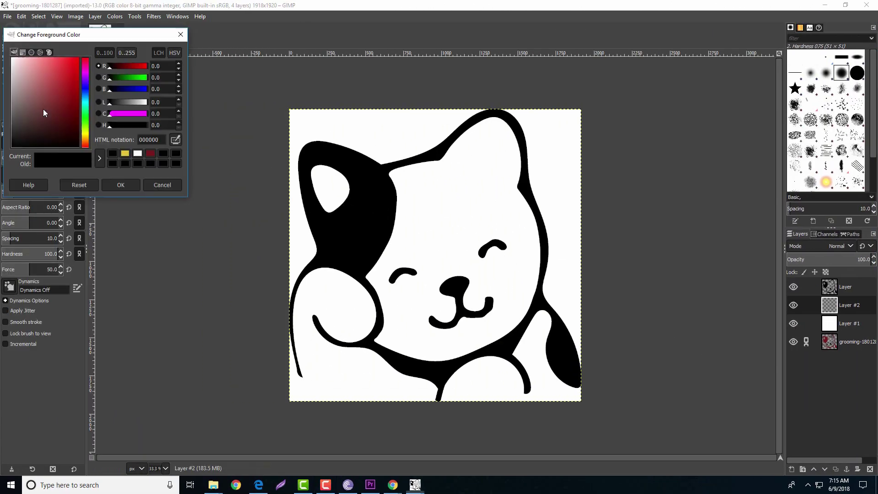
{"action": "left_click_drag", "start_coordinate": [87, 142], "coordinate": [86, 136]}
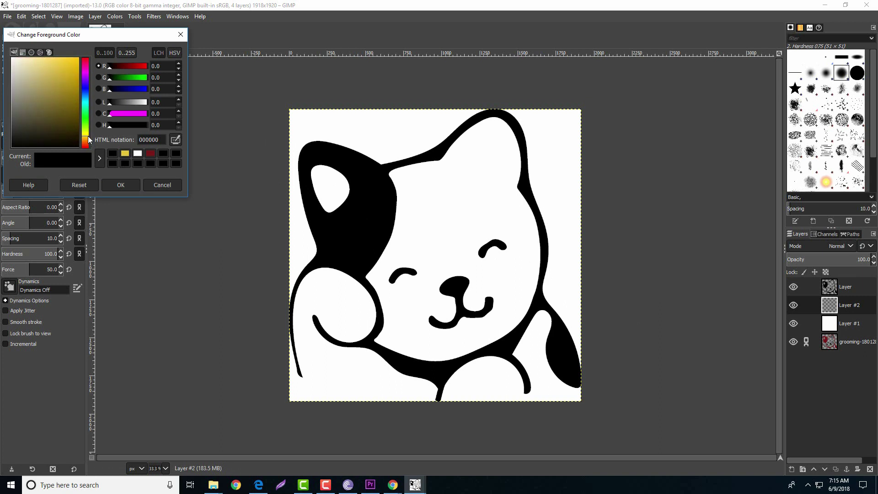
{"action": "left_click", "coordinate": [64, 70]}
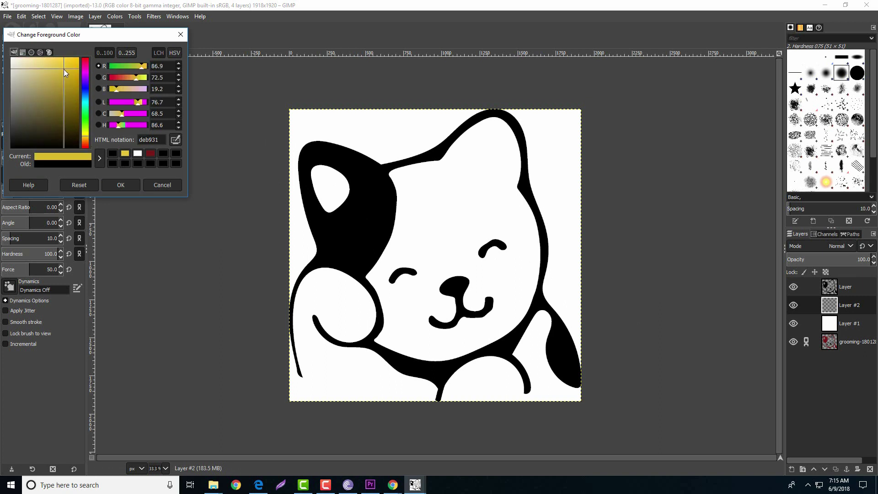
{"action": "left_click", "coordinate": [121, 185]}
{"action": "mouse_move", "coordinate": [394, 173]}
{"action": "left_mouse_down"}
{"action": "mouse_move", "coordinate": [431, 164]}
{"action": "mouse_move", "coordinate": [396, 195]}
{"action": "mouse_move", "coordinate": [394, 184]}
{"action": "mouse_move", "coordinate": [401, 220]}
{"action": "mouse_move", "coordinate": [420, 189]}
{"action": "mouse_move", "coordinate": [411, 196]}
{"action": "mouse_move", "coordinate": [405, 187]}
{"action": "mouse_move", "coordinate": [413, 168]}
{"action": "mouse_move", "coordinate": [460, 164]}
{"action": "mouse_move", "coordinate": [448, 166]}
{"action": "mouse_move", "coordinate": [450, 155]}
{"action": "mouse_move", "coordinate": [440, 168]}
{"action": "mouse_move", "coordinate": [475, 127]}
{"action": "mouse_move", "coordinate": [500, 125]}
{"action": "mouse_move", "coordinate": [515, 159]}
{"action": "mouse_move", "coordinate": [511, 141]}
{"action": "mouse_move", "coordinate": [496, 165]}
{"action": "mouse_move", "coordinate": [491, 134]}
{"action": "mouse_move", "coordinate": [476, 153]}
{"action": "mouse_move", "coordinate": [466, 144]}
{"action": "mouse_move", "coordinate": [481, 130]}
{"action": "mouse_move", "coordinate": [501, 138]}
{"action": "mouse_move", "coordinate": [498, 131]}
{"action": "mouse_move", "coordinate": [503, 146]}
{"action": "mouse_move", "coordinate": [479, 178]}
{"action": "mouse_move", "coordinate": [417, 178]}
{"action": "mouse_move", "coordinate": [476, 158]}
{"action": "mouse_move", "coordinate": [458, 180]}
{"action": "mouse_move", "coordinate": [495, 178]}
{"action": "mouse_move", "coordinate": [503, 163]}
{"action": "mouse_move", "coordinate": [512, 184]}
{"action": "mouse_move", "coordinate": [511, 164]}
{"action": "mouse_move", "coordinate": [514, 181]}
{"action": "mouse_move", "coordinate": [506, 170]}
{"action": "mouse_move", "coordinate": [491, 177]}
{"action": "mouse_move", "coordinate": [481, 160]}
{"action": "mouse_move", "coordinate": [506, 149]}
{"action": "mouse_move", "coordinate": [504, 188]}
{"action": "mouse_move", "coordinate": [514, 164]}
{"action": "mouse_move", "coordinate": [517, 171]}
{"action": "mouse_move", "coordinate": [497, 229]}
{"action": "mouse_move", "coordinate": [502, 218]}
{"action": "mouse_move", "coordinate": [486, 192]}
{"action": "mouse_move", "coordinate": [431, 223]}
{"action": "mouse_move", "coordinate": [445, 187]}
{"action": "mouse_move", "coordinate": [434, 208]}
{"action": "left_mouse_up"}
{"action": "mouse_move", "coordinate": [408, 237]}
{"action": "left_mouse_down"}
{"action": "mouse_move", "coordinate": [391, 247]}
{"action": "mouse_move", "coordinate": [398, 217]}
{"action": "mouse_move", "coordinate": [423, 225]}
{"action": "mouse_move", "coordinate": [424, 208]}
{"action": "mouse_move", "coordinate": [453, 202]}
{"action": "mouse_move", "coordinate": [427, 201]}
{"action": "mouse_move", "coordinate": [432, 194]}
{"action": "mouse_move", "coordinate": [461, 189]}
{"action": "mouse_move", "coordinate": [454, 198]}
{"action": "mouse_move", "coordinate": [474, 175]}
{"action": "mouse_move", "coordinate": [416, 248]}
{"action": "mouse_move", "coordinate": [431, 238]}
{"action": "mouse_move", "coordinate": [409, 239]}
{"action": "mouse_move", "coordinate": [370, 278]}
{"action": "mouse_move", "coordinate": [397, 280]}
{"action": "mouse_move", "coordinate": [420, 263]}
{"action": "mouse_move", "coordinate": [395, 261]}
{"action": "mouse_move", "coordinate": [380, 273]}
{"action": "mouse_move", "coordinate": [426, 255]}
{"action": "mouse_move", "coordinate": [444, 231]}
{"action": "mouse_move", "coordinate": [488, 206]}
{"action": "mouse_move", "coordinate": [484, 228]}
{"action": "mouse_move", "coordinate": [512, 190]}
{"action": "mouse_move", "coordinate": [533, 231]}
{"action": "left_mouse_up"}
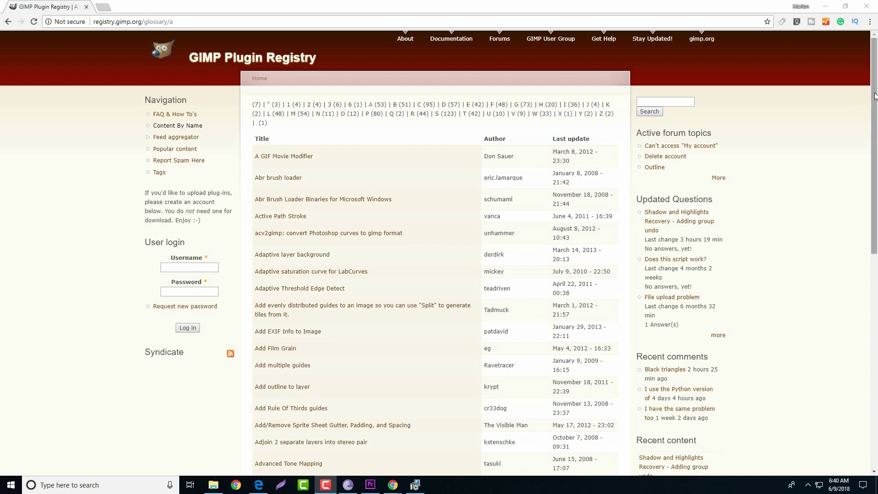
Scroll the plugin registry, then open the English GIMP 2.10 manual from gimp.org/docs
{"action": "scroll", "coordinate": [875, 96], "scroll_direction": "down", "scroll_amount": 1}
{"action": "scroll", "coordinate": [874, 96], "scroll_direction": "down", "scroll_amount": 3}
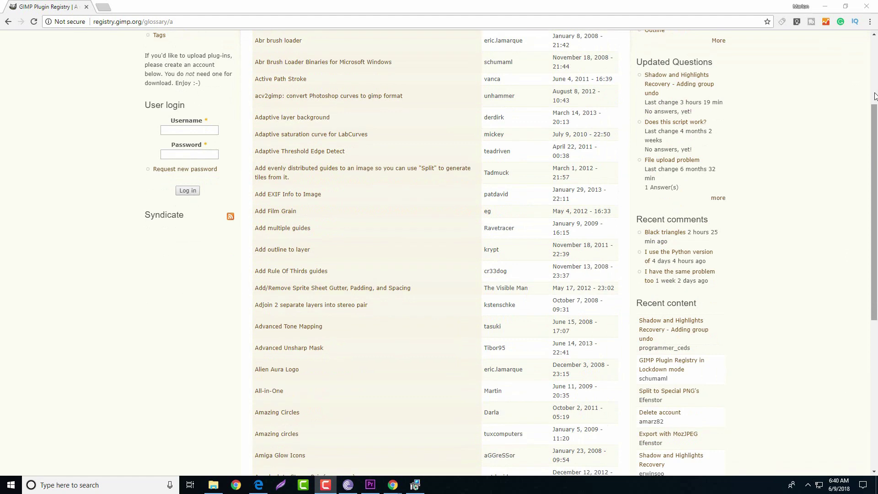
{"action": "scroll", "coordinate": [875, 96], "scroll_direction": "down", "scroll_amount": 3}
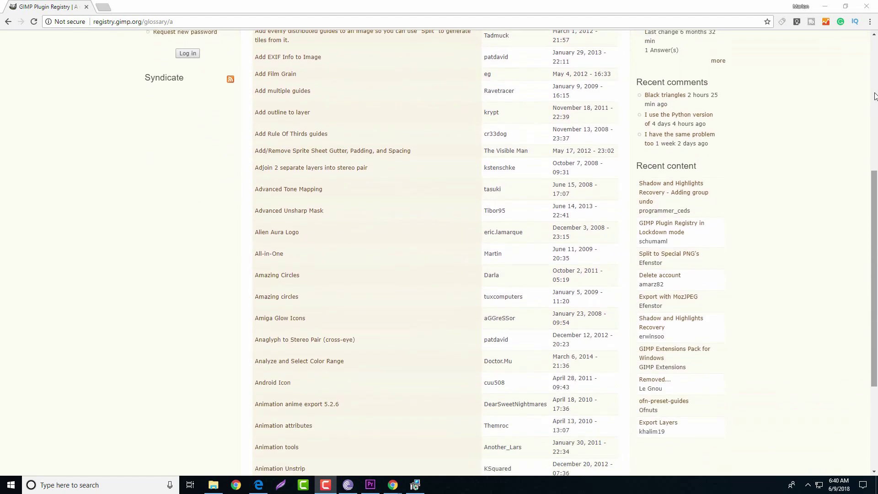
{"action": "scroll", "coordinate": [874, 96], "scroll_direction": "down", "scroll_amount": 2}
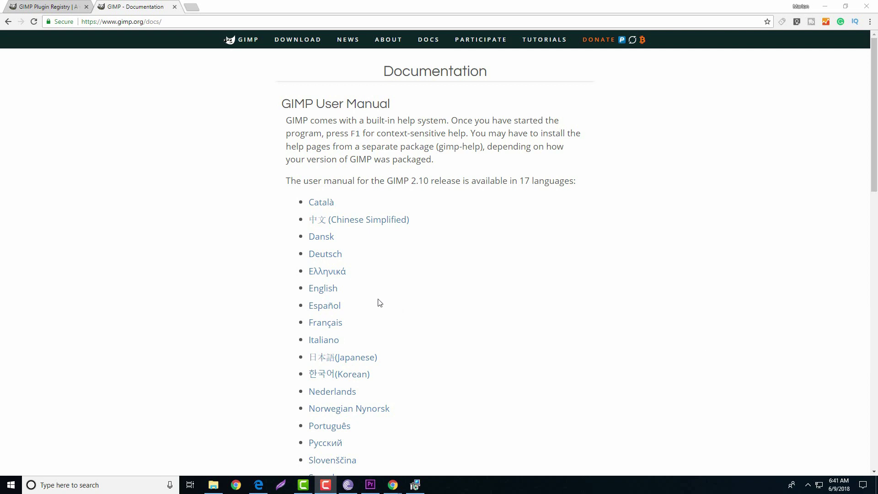
{"action": "left_click", "coordinate": [330, 292]}
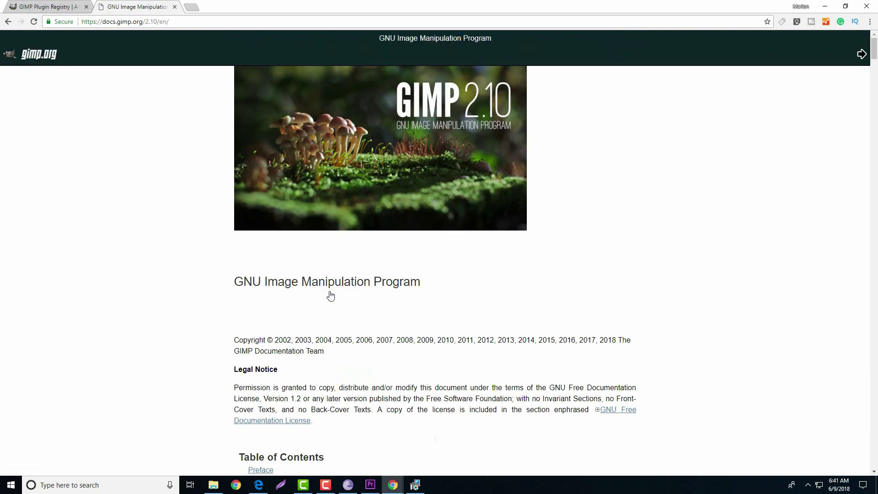